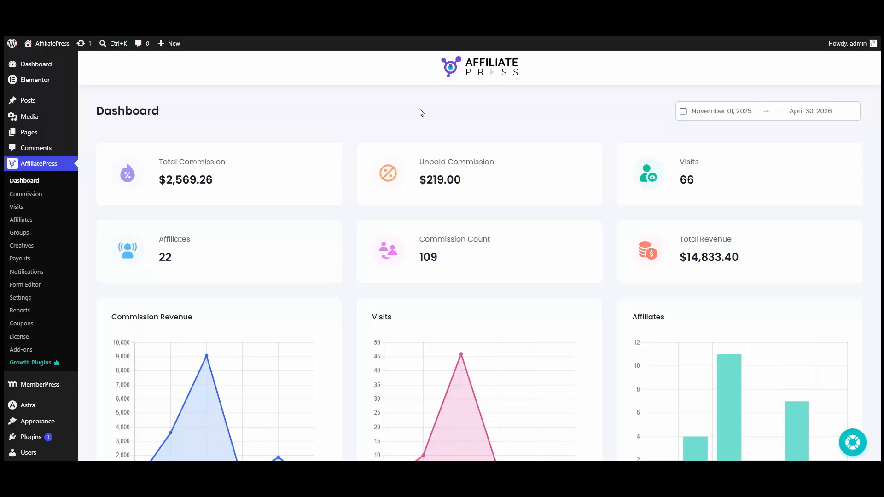
Enable the MemberPress integration in AffiliatePress Settings > Integrations and save it.
click(29, 299)
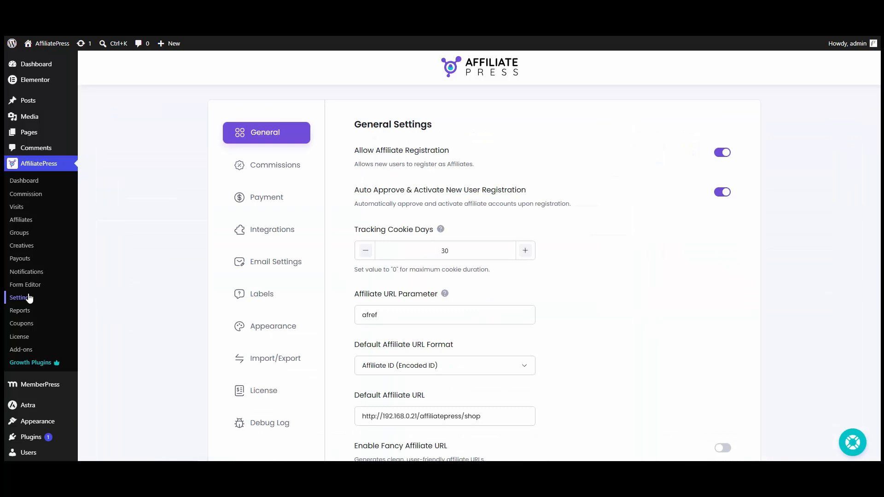
click(279, 239)
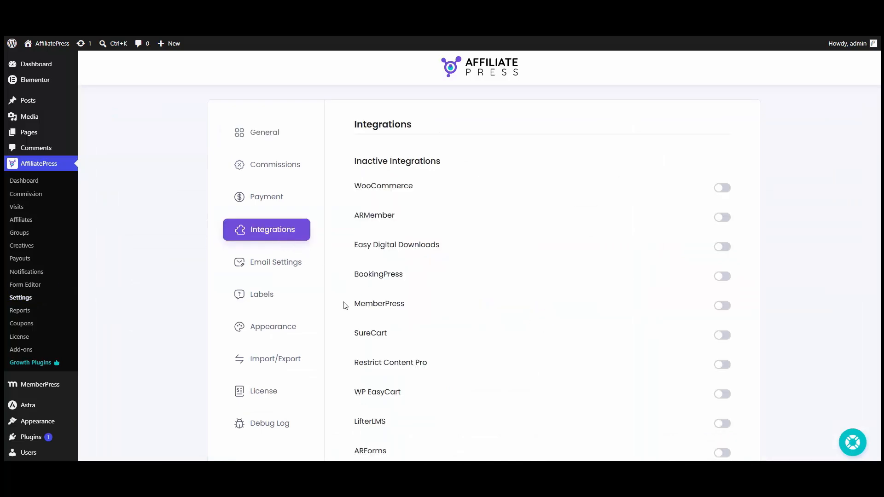
click(726, 304)
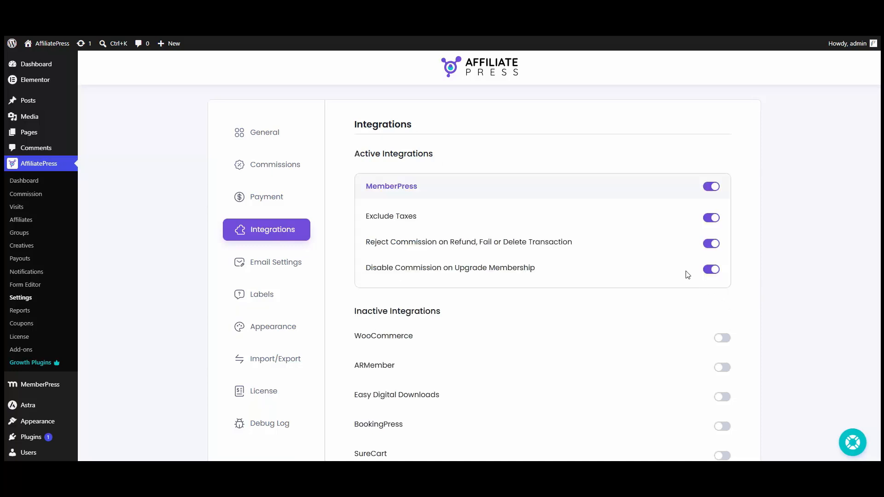
scroll(667, 282, down, 15)
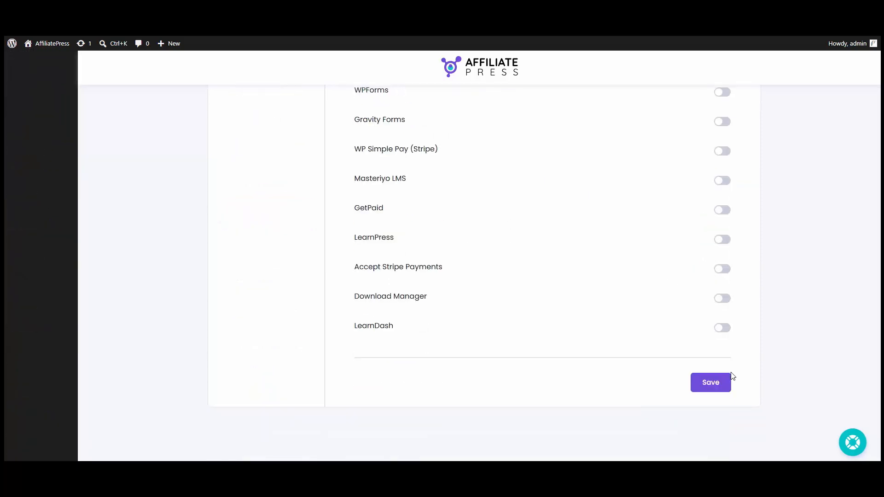
click(721, 383)
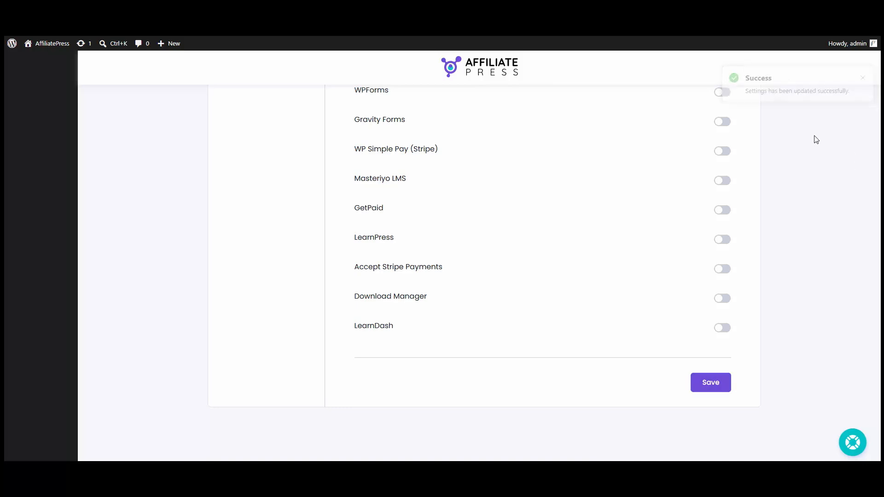
scroll(811, 138, up, 15)
scroll(403, 186, up, 2)
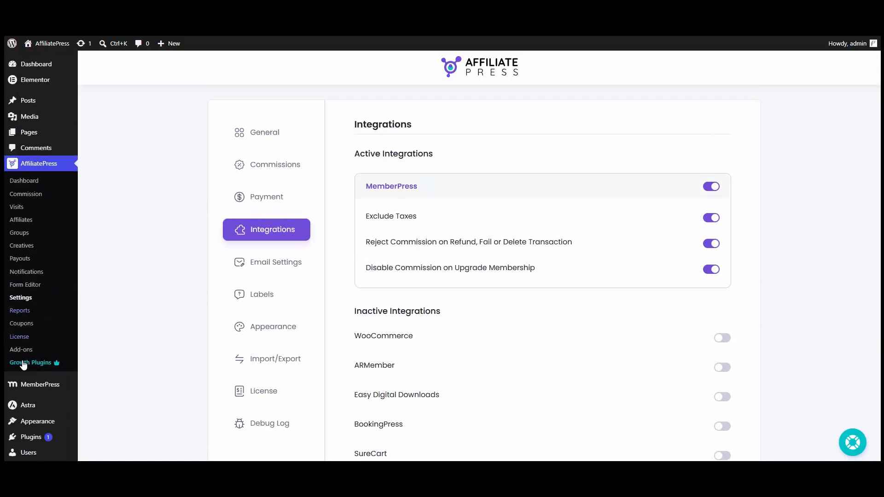
mouse_move(34, 385)
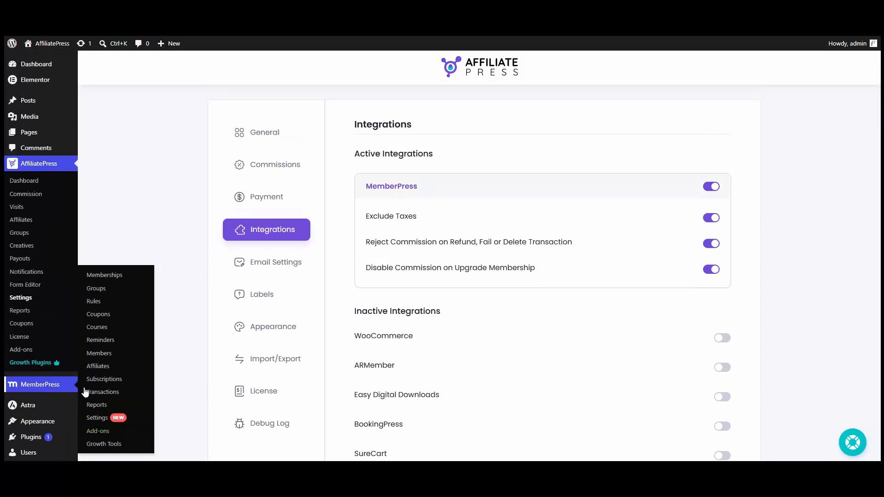
Create a new MemberPress coupon with code affiliatepressnew10 and a 50 percent discount.
click(98, 315)
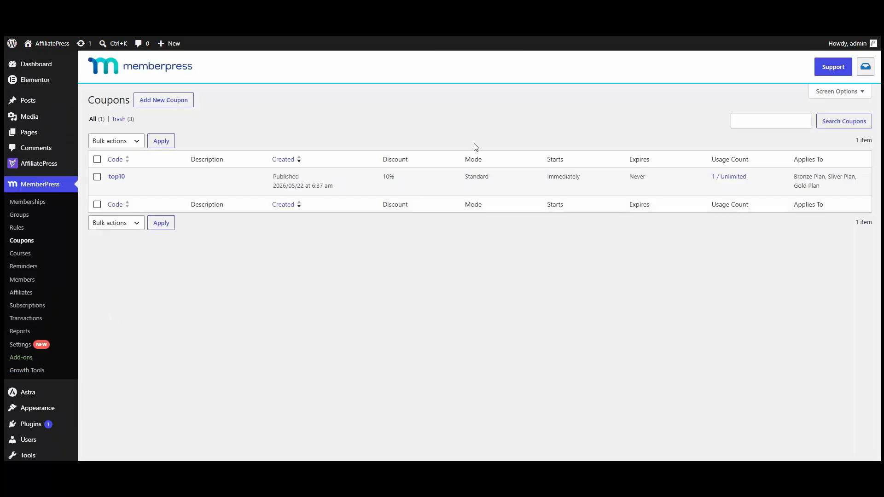
click(178, 104)
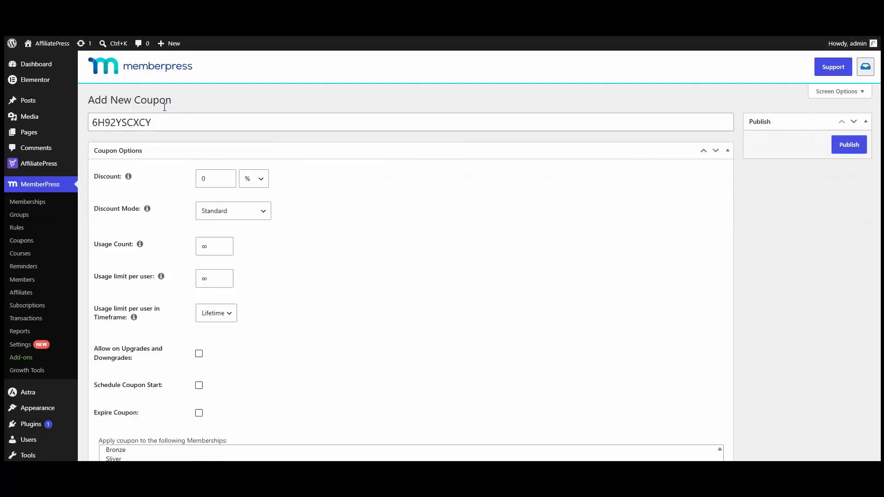
double_click(156, 124)
text(affiliatepressnew10)
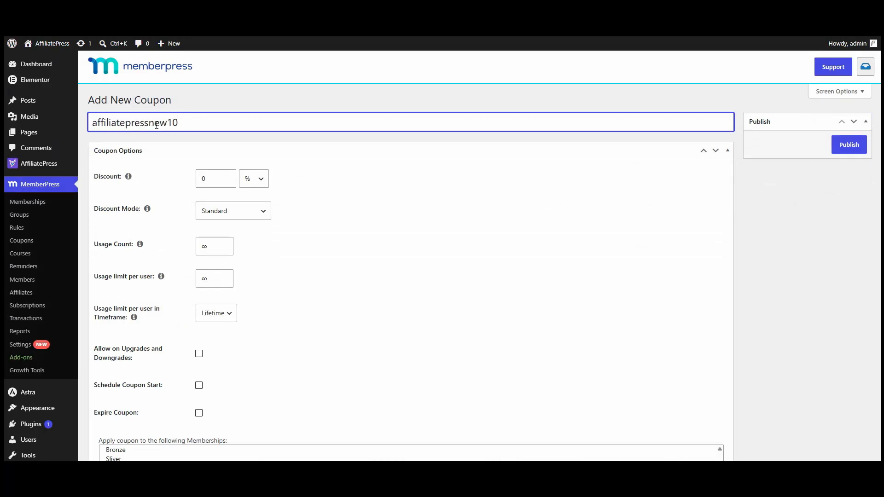
click(200, 180)
click(248, 179)
click(251, 198)
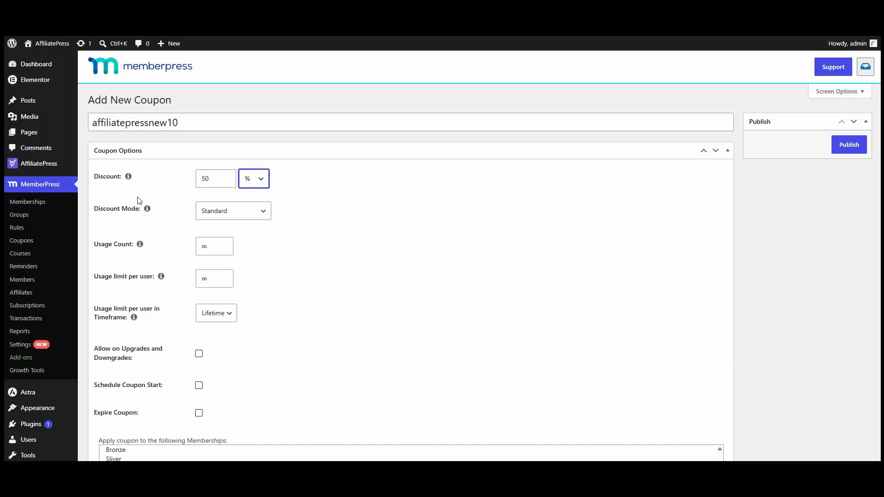
Apply the coupon to the Bronze, Sliver and Gold Plan memberships.
scroll(311, 221, down, 4)
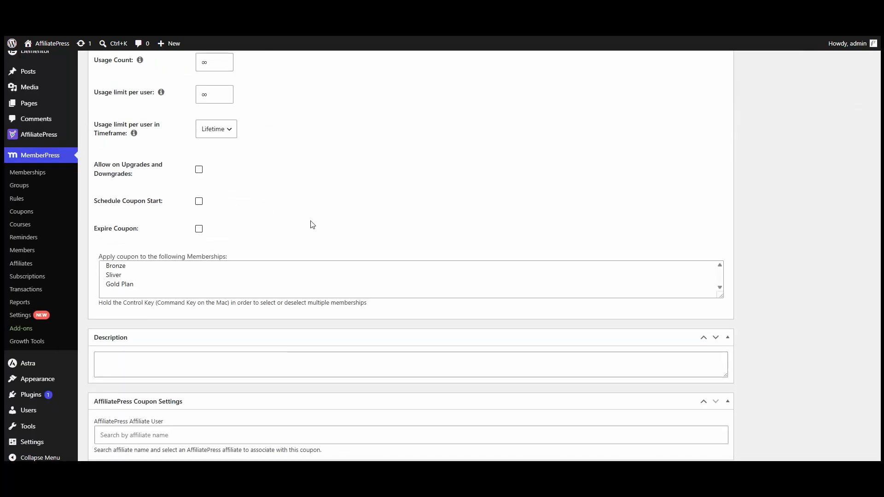
click(220, 286)
key(ctrl+a)
click(259, 248)
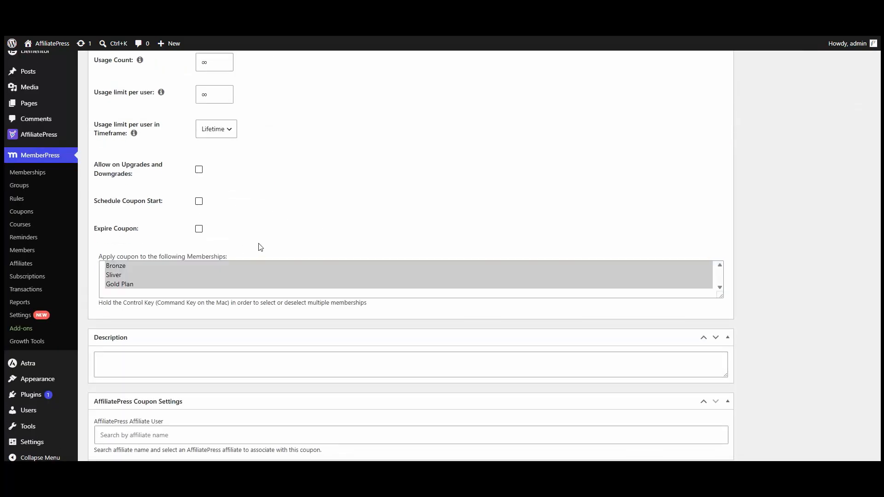
Link the coupon to an AffiliatePress affiliate found by search, then publish it.
scroll(165, 272, down, 1)
click(142, 329)
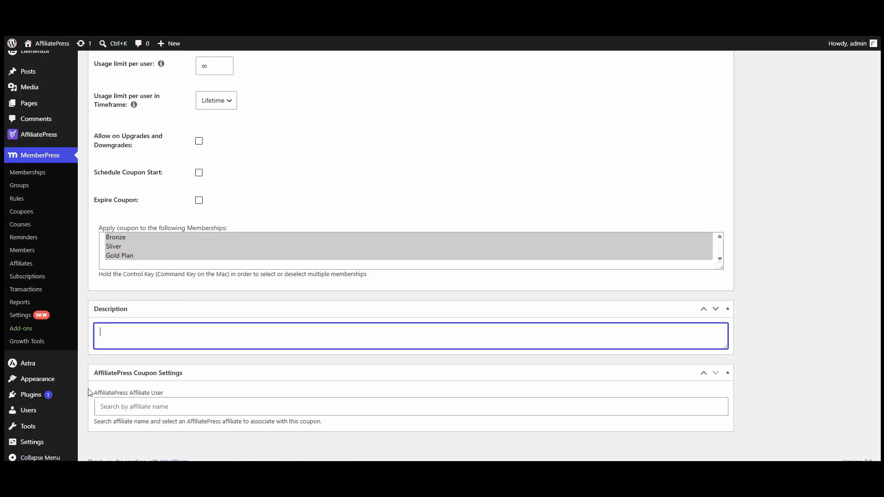
click(127, 408)
text(aldonado)
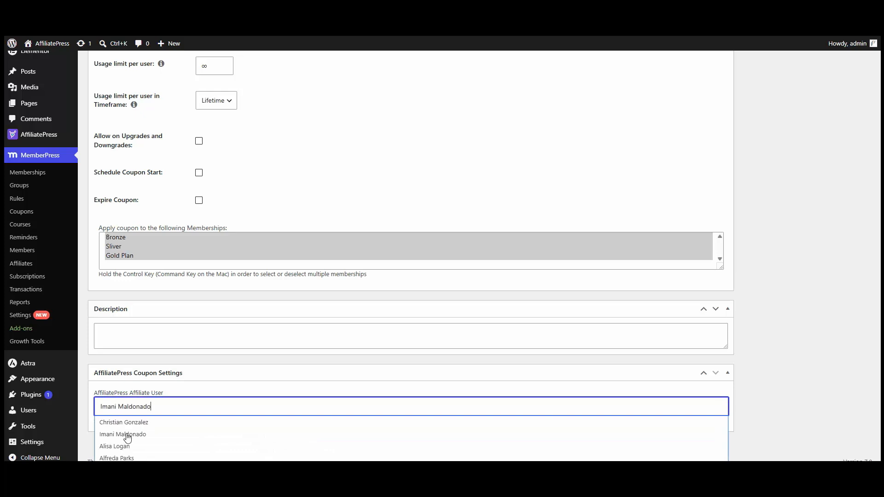
click(124, 435)
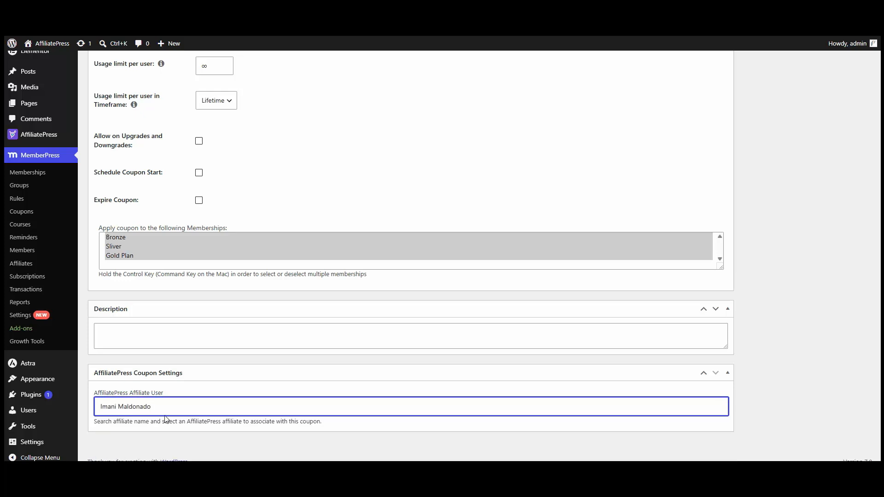
scroll(259, 433, up, 5)
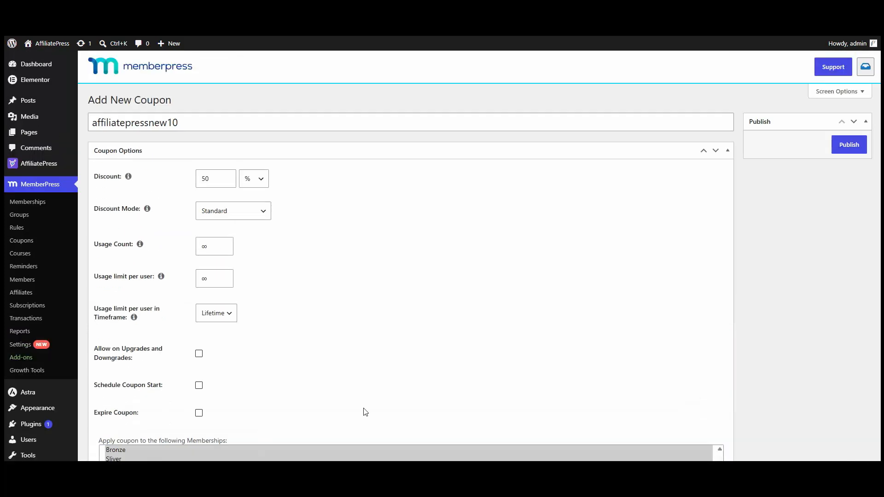
click(849, 146)
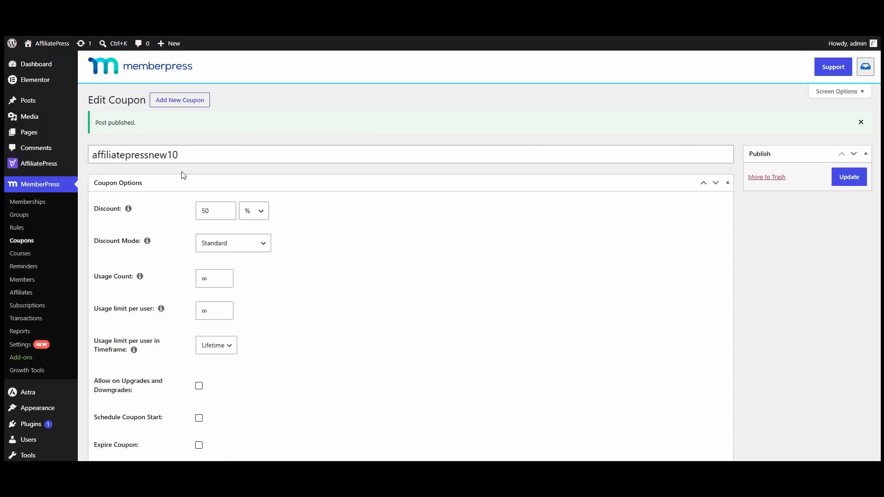
mouse_move(46, 165)
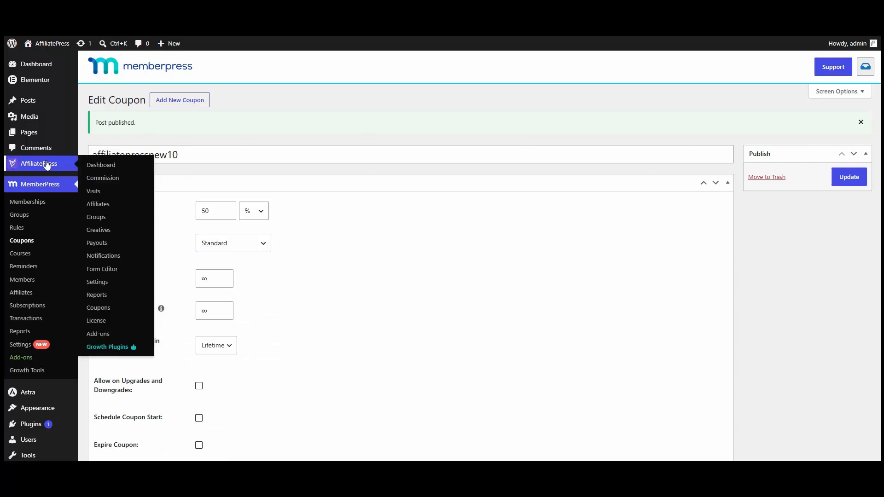
Open the AffiliatePress Coupons list.
click(109, 313)
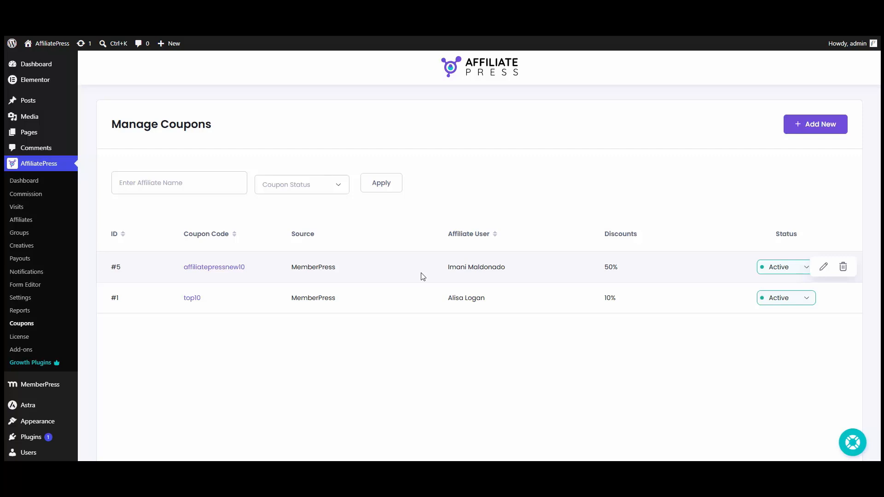
Fill a new coupon with MemberPress source, Active status and affiliatepressnew10, then cancel it unsaved.
click(802, 131)
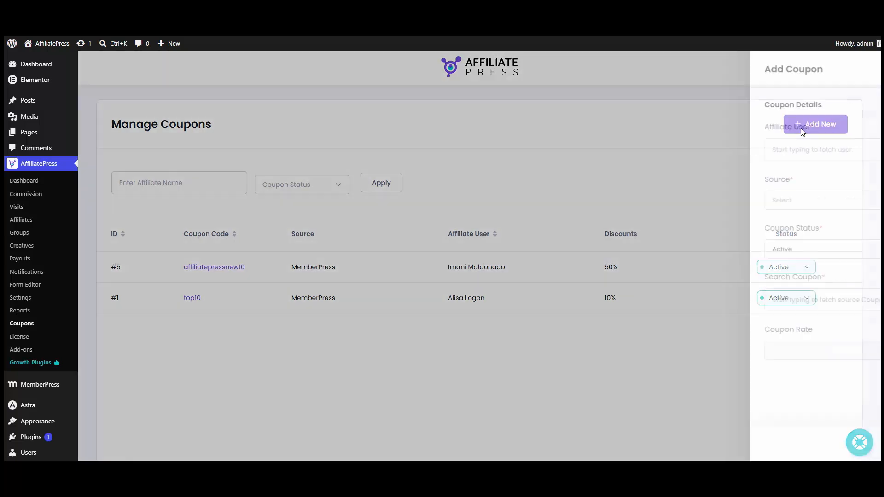
click(653, 205)
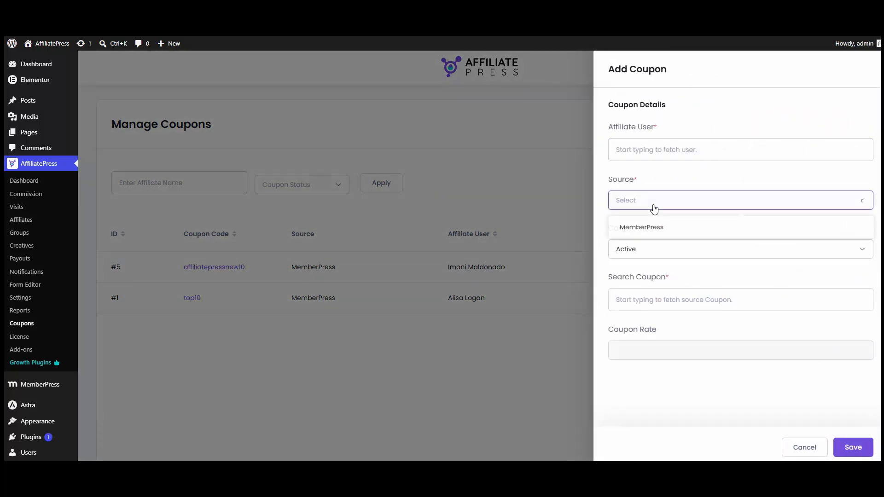
click(642, 230)
click(634, 249)
click(634, 250)
click(624, 298)
text(aff)
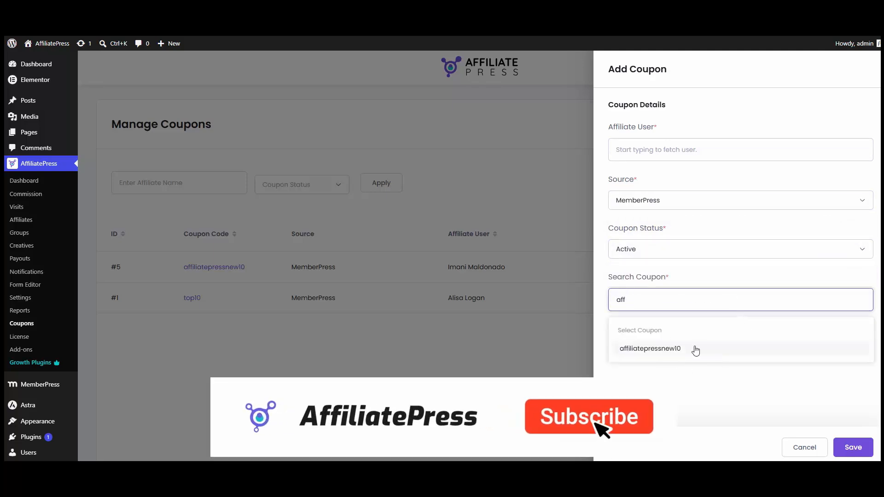
click(661, 348)
click(671, 149)
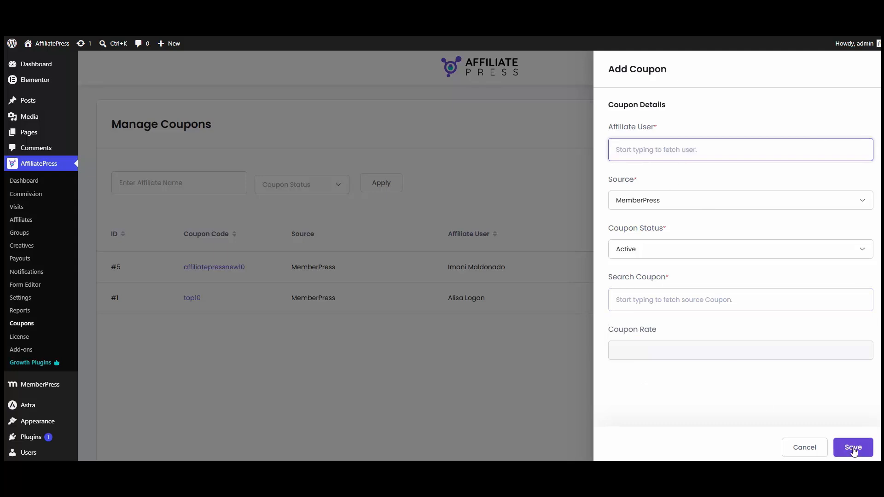
click(795, 450)
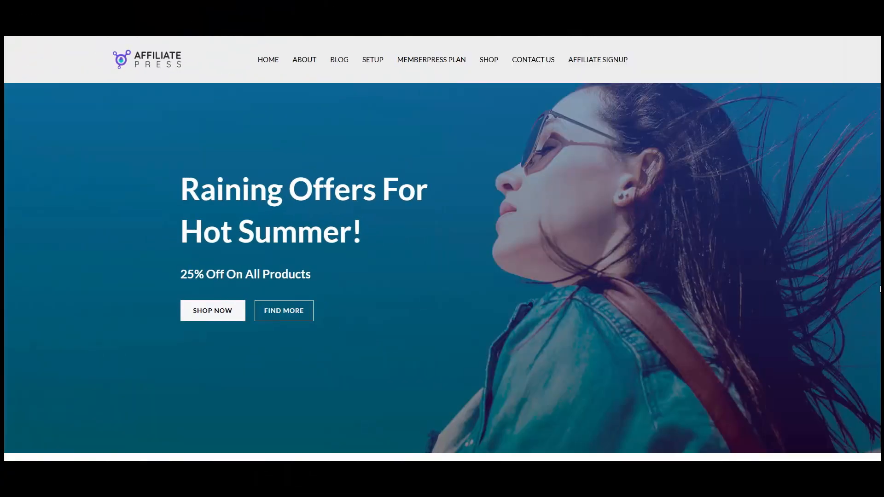
From the MEMBERPRESS PLAN page, start signing up for the $99 Gold Plan.
click(437, 60)
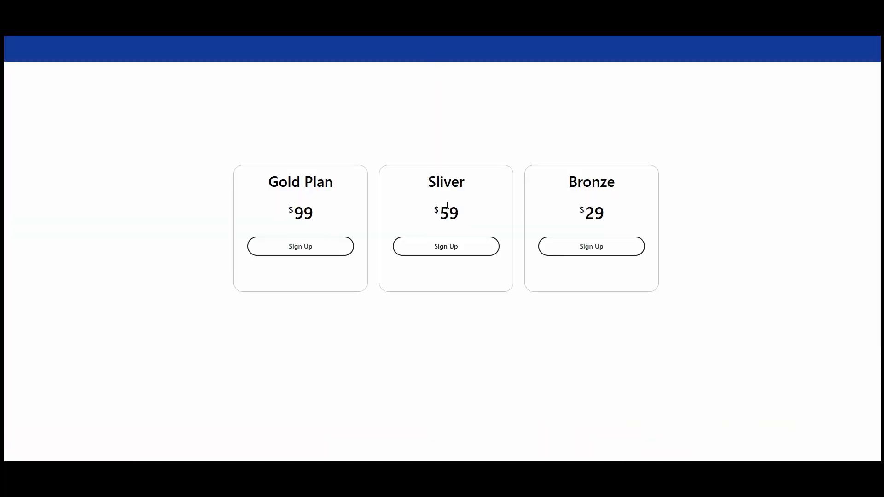
click(300, 248)
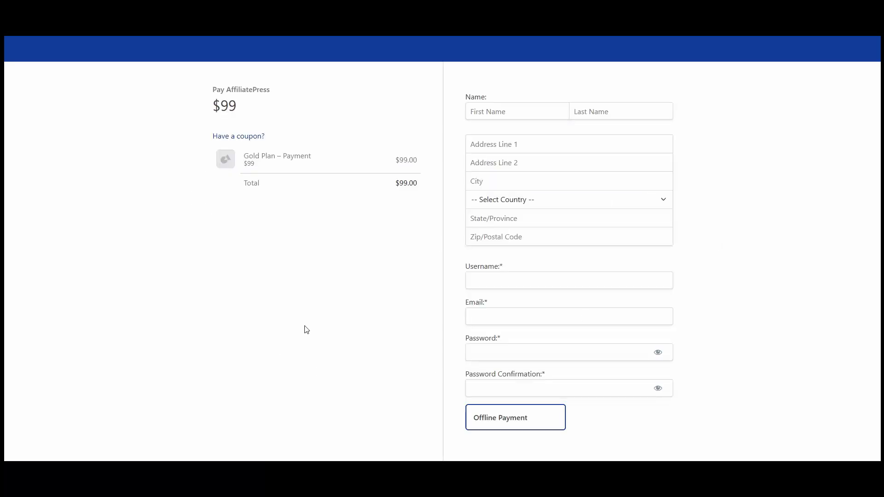
Apply coupon affiliatepressnew10 to the Gold Plan checkout.
click(230, 136)
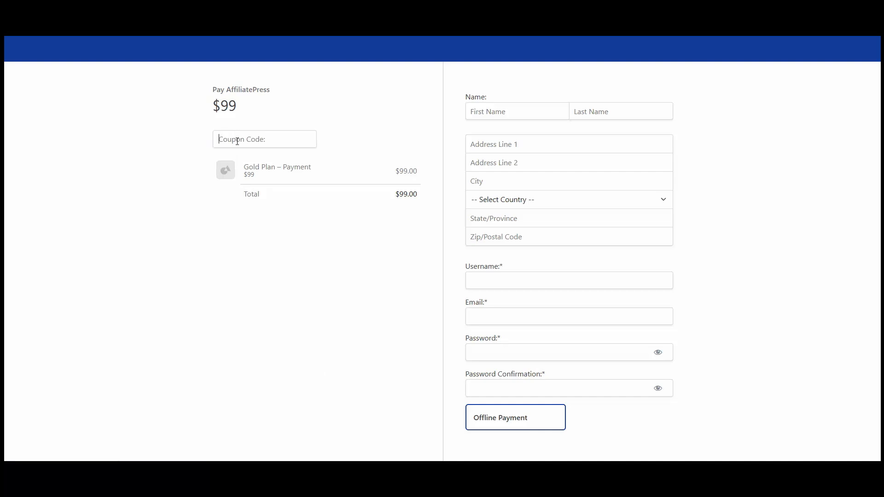
text(affiliatepressnew10)
key(Return)
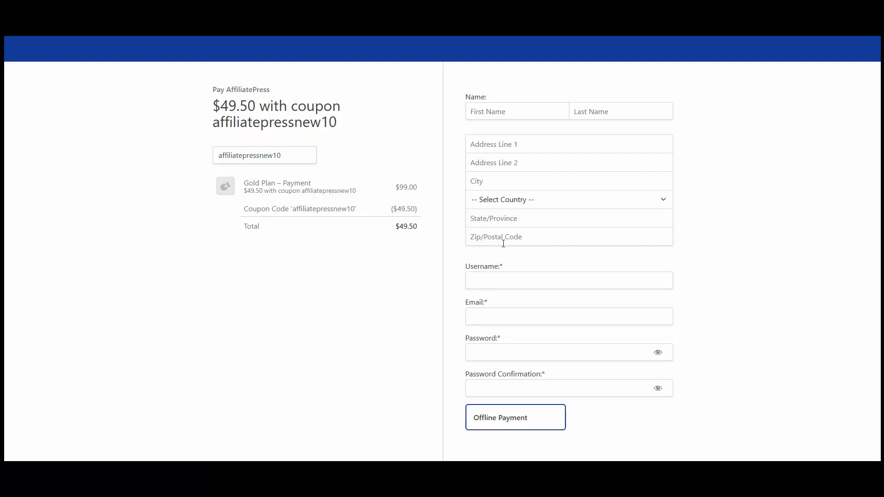
Fill in the buyer's signup details and submit the $49.50 order.
click(536, 108)
key(ctrl+v)
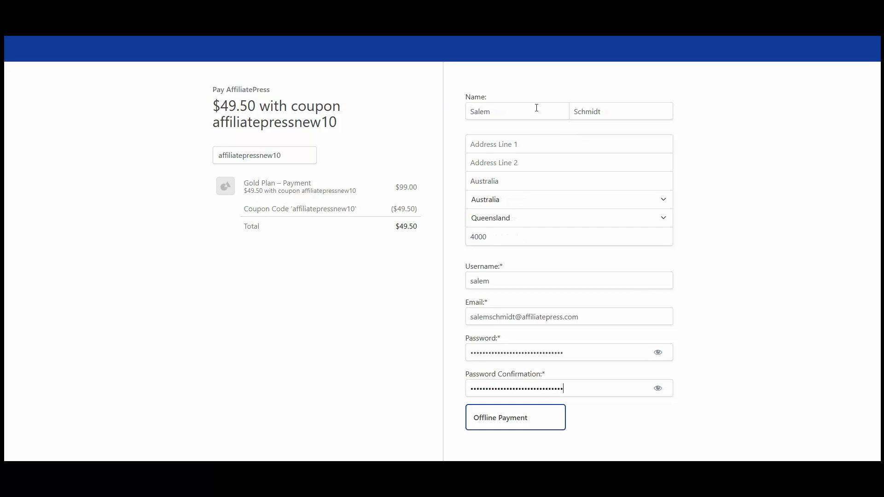
scroll(461, 175, down, 1)
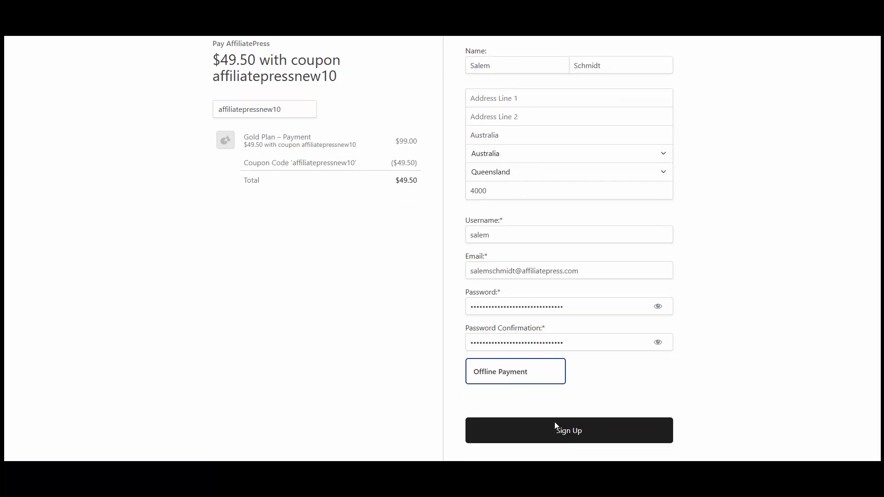
click(585, 435)
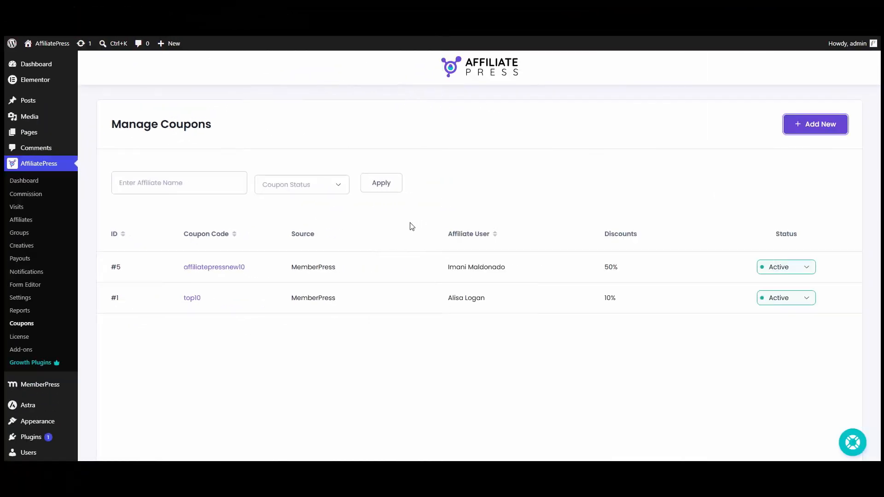
Open Commissions and find #1316: $4.95, Approved, from MemberPress.
click(44, 193)
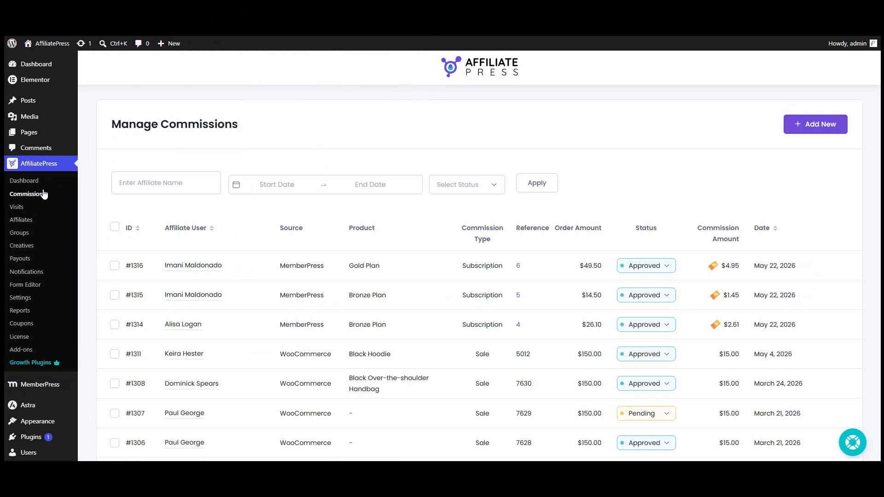
scroll(191, 137, down, 4)
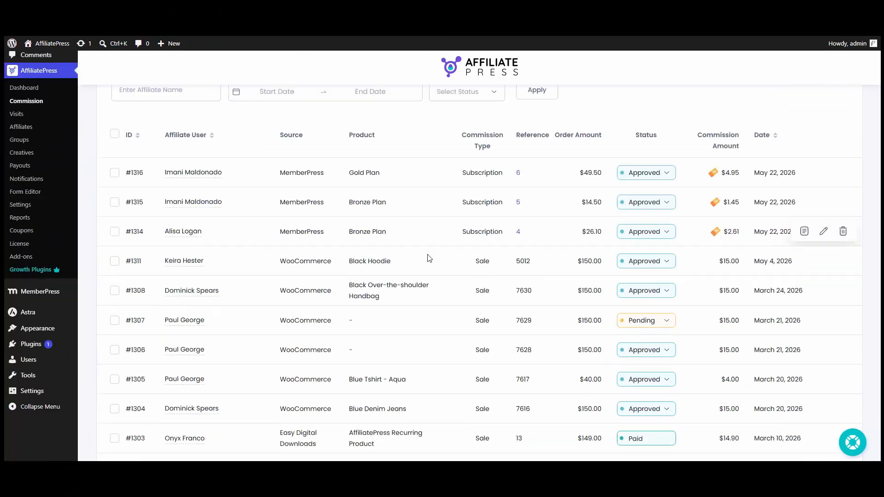
scroll(385, 326, up, 3)
scroll(385, 325, up, 1)
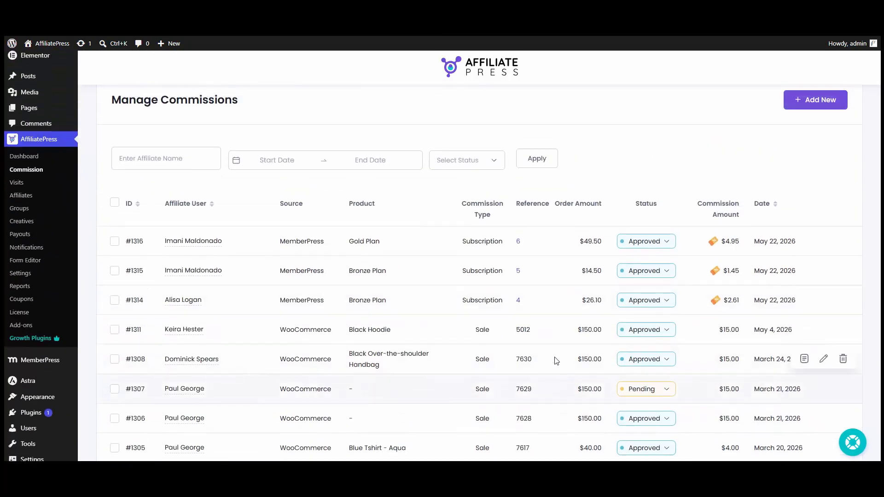